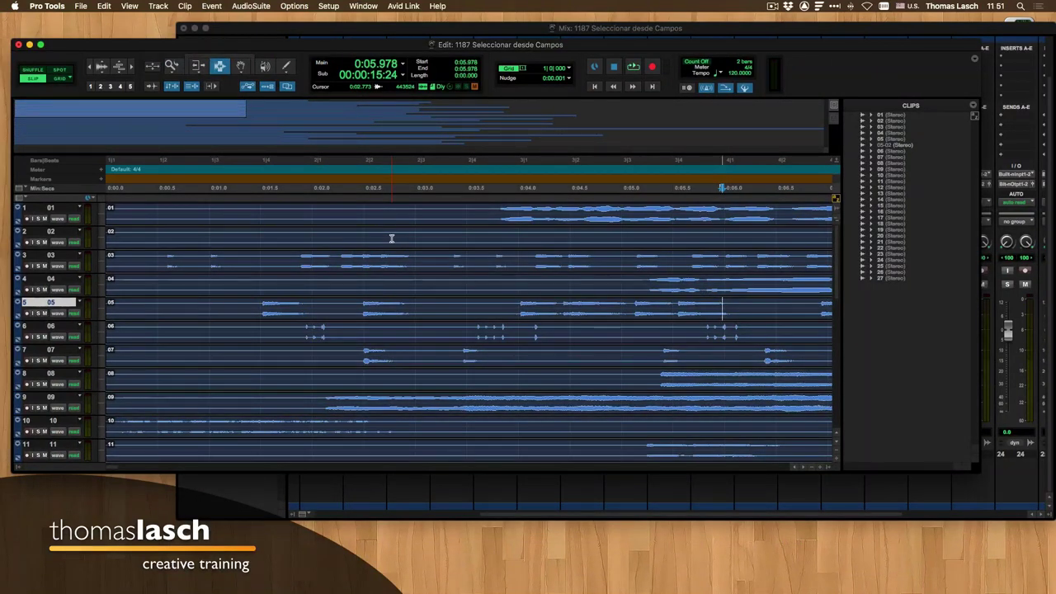
# Step: Show the floating Transport window, reposition it over the tracks, activate its main counter for entry, and close the window
pyautogui.hscroll(2, 404, 238)
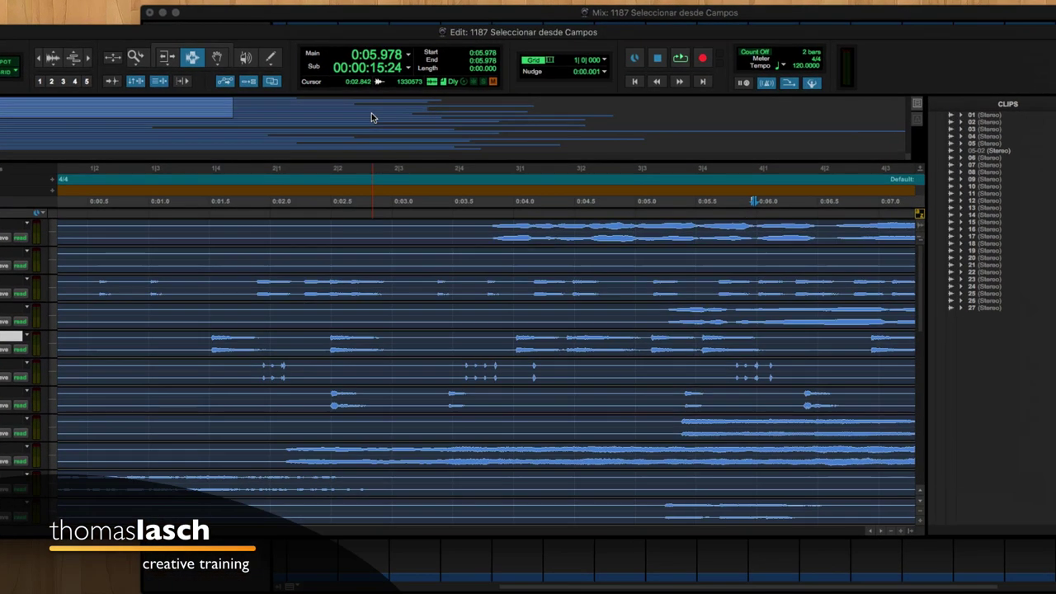
pyautogui.press('super+1')
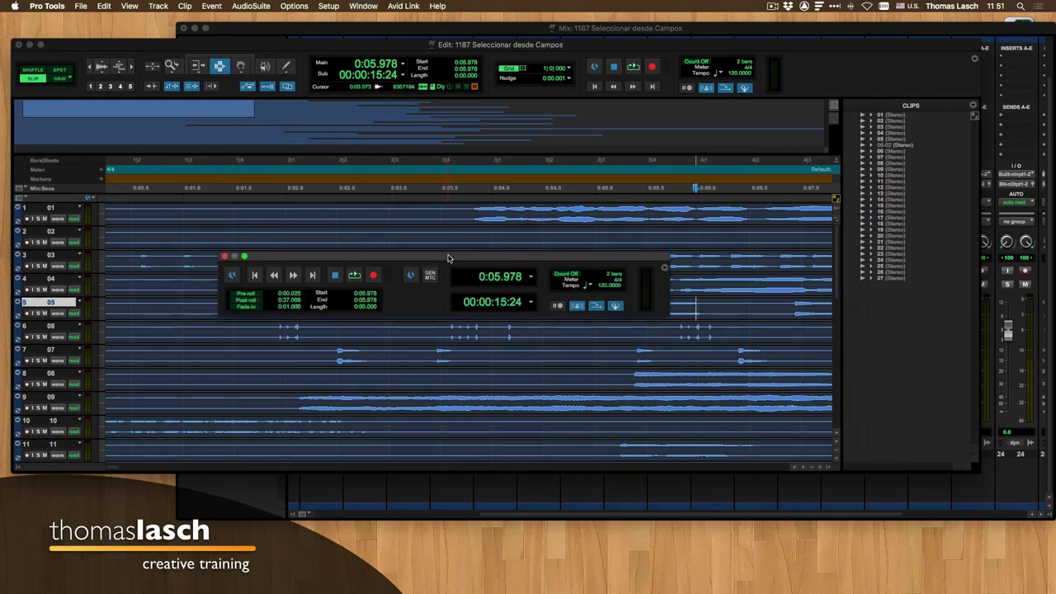
pyautogui.moveTo(441, 252); pyautogui.dragTo(440, 198)
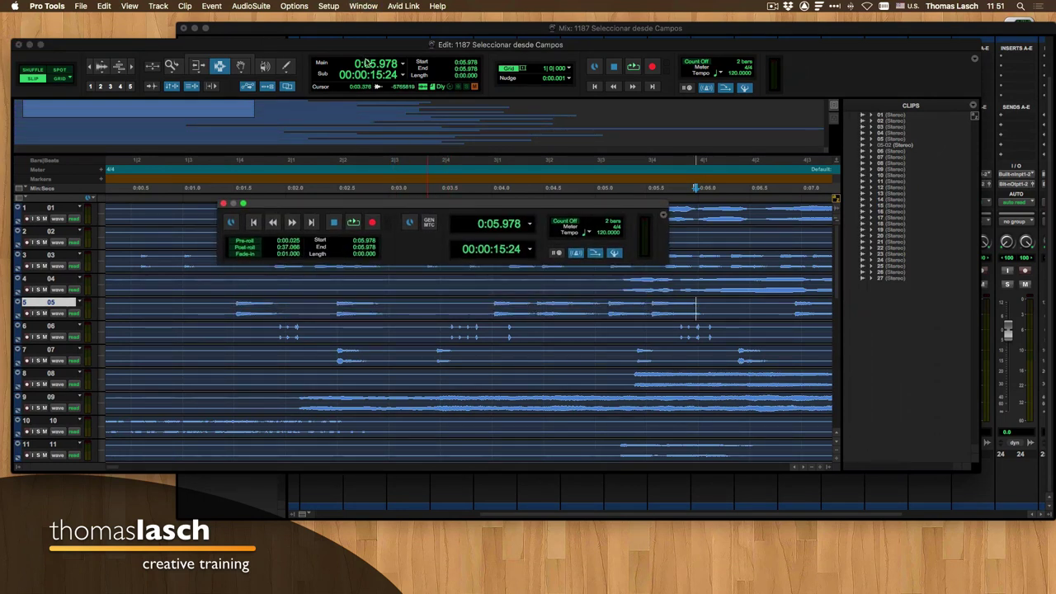
pyautogui.press('KP_Multiply')
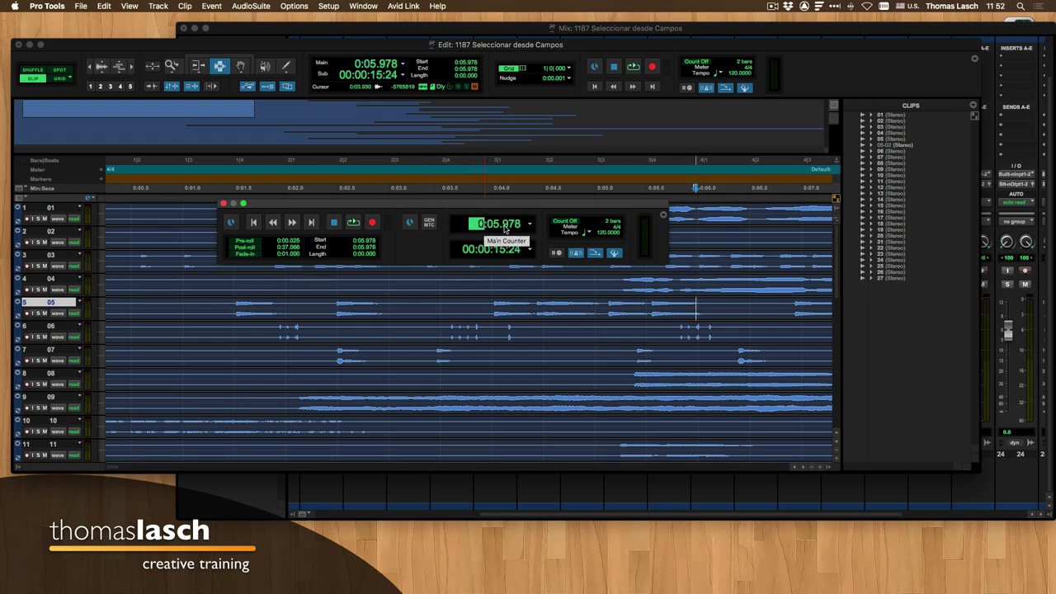
pyautogui.click(223, 203)
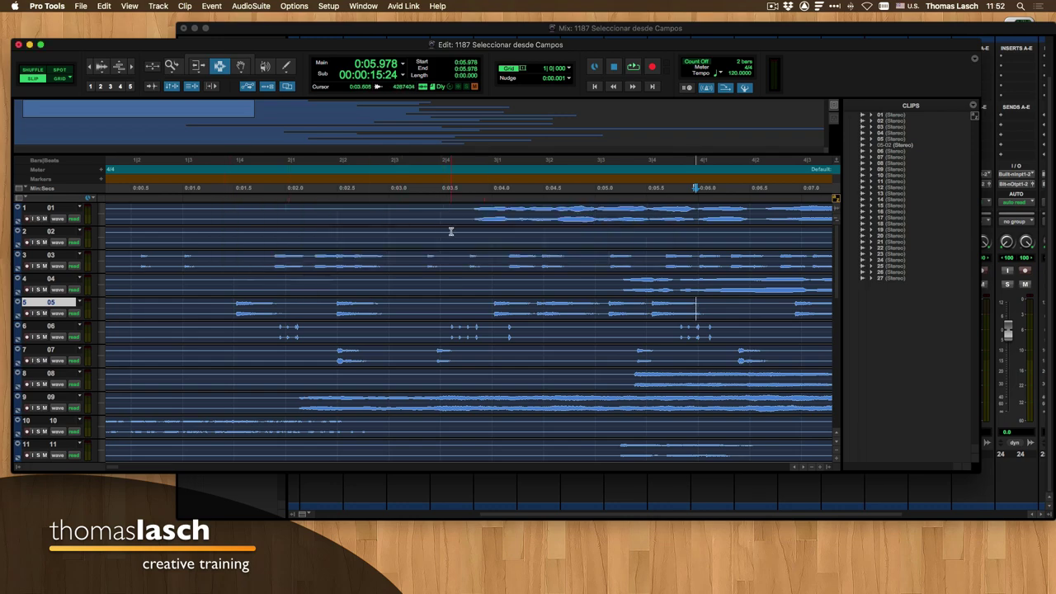
# Step: Place the edit cursor on track 02 at about 0:03.466 and set the main time scale to Bars|Beats
pyautogui.press('KP_Equal')
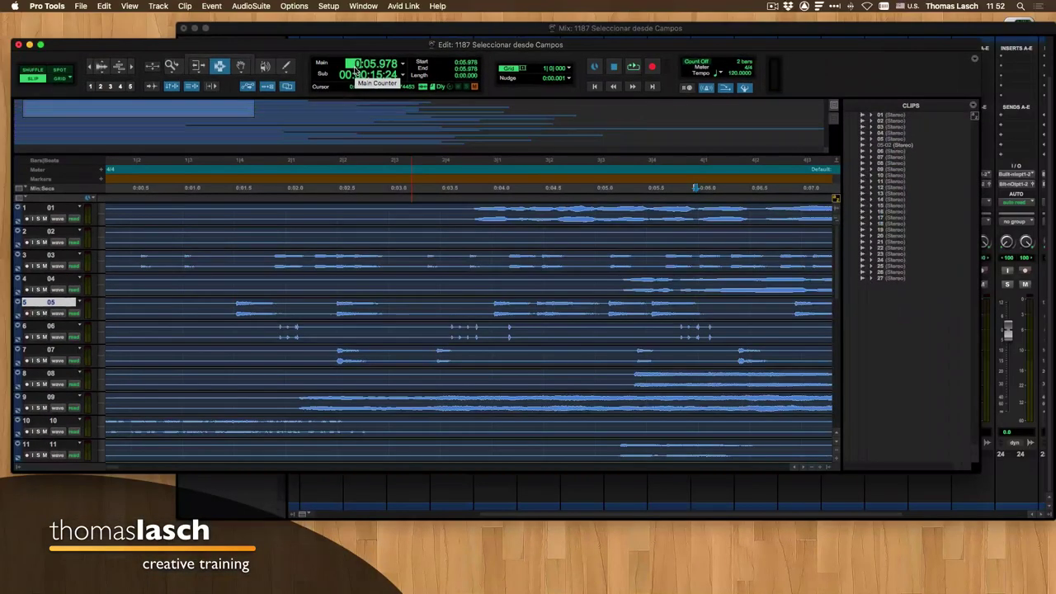
pyautogui.click(437, 241)
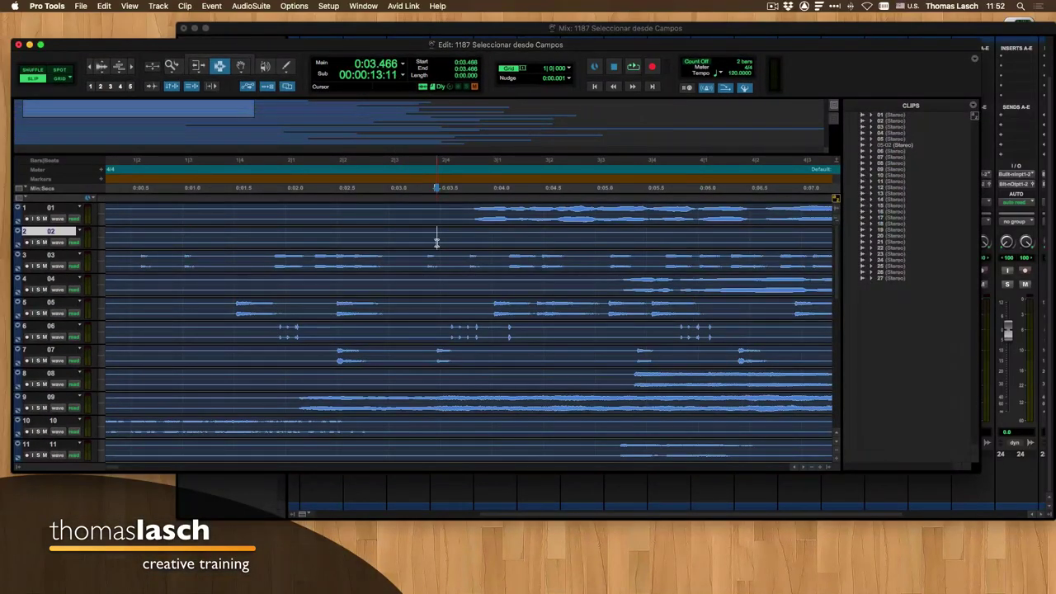
pyautogui.press('KP_Multiply')
pyautogui.click(403, 66)
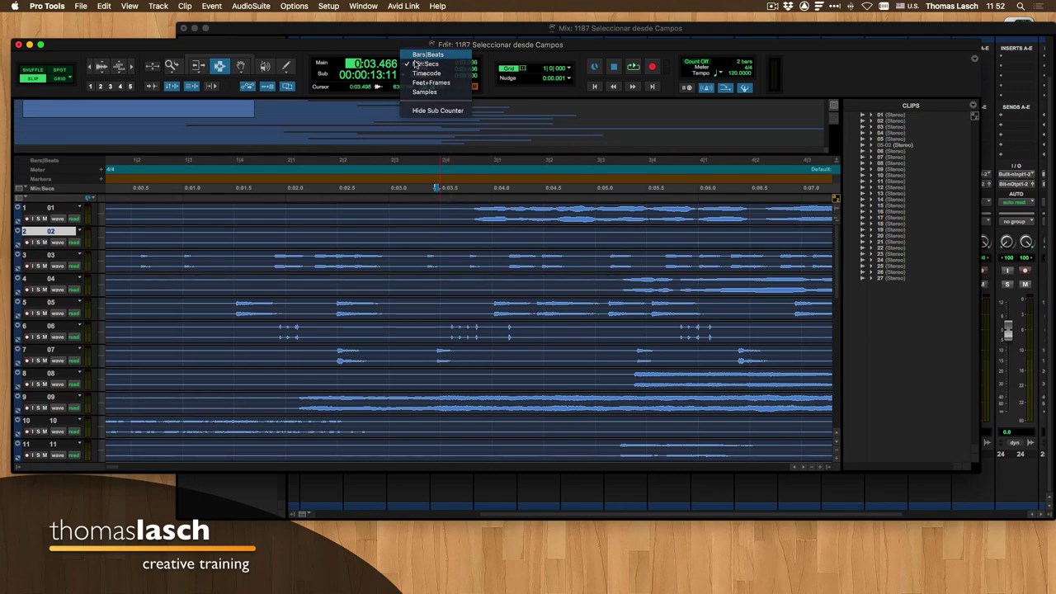
pyautogui.click(422, 55)
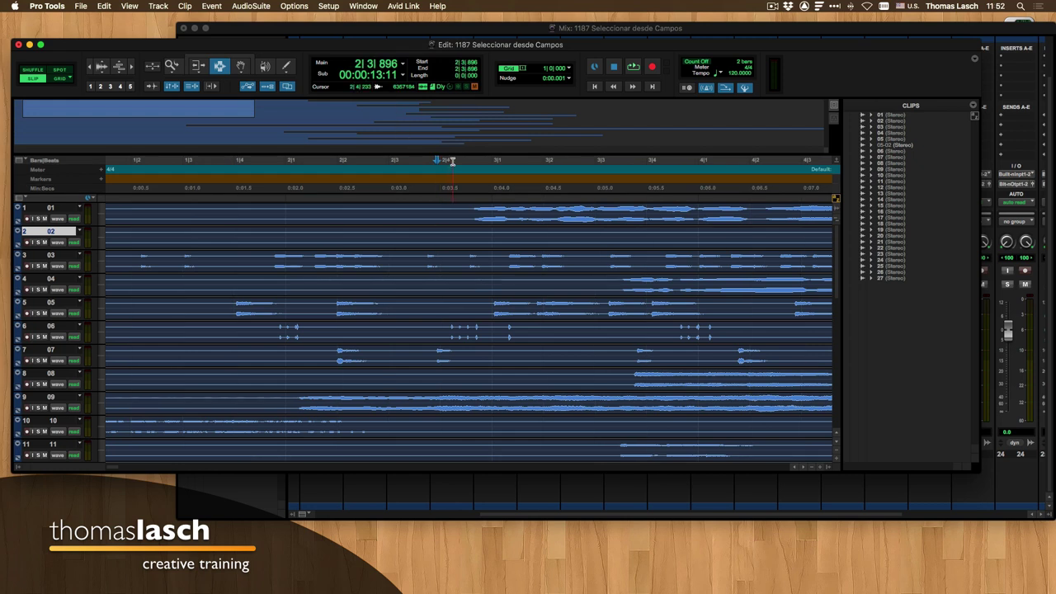
# Step: Locate the edit cursor at 8|1|000 by entering the position in the main counter
pyautogui.press('KP_Multiply')
pyautogui.write('8| 1| 000')
pyautogui.press('Return')
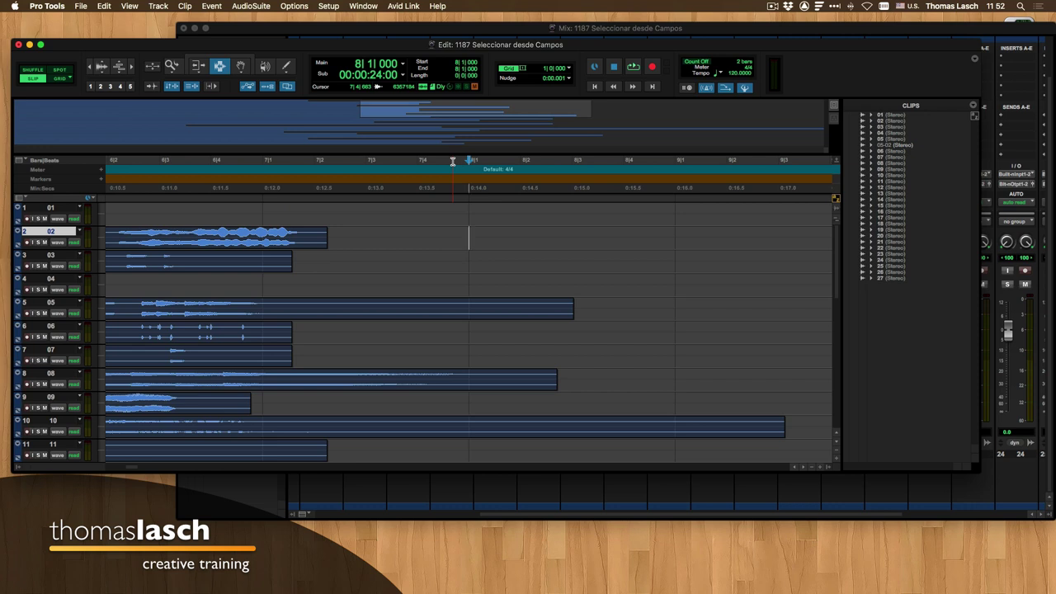
# Step: Locate the edit cursor at bar 5 by entering the bar number in the main counter
pyautogui.press('KP_Multiply')
pyautogui.write('5')
pyautogui.press('Return')
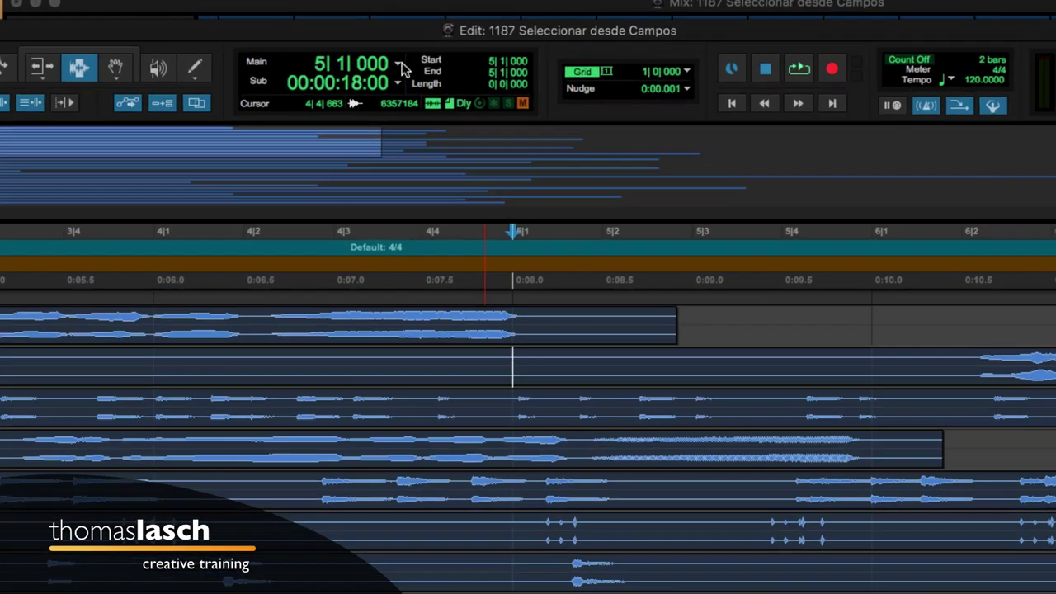
# Step: Set the main time scale to Min:Secs and locate the edit cursor at 0:10.000 through the main counter
pyautogui.click(404, 65)
pyautogui.click(414, 87)
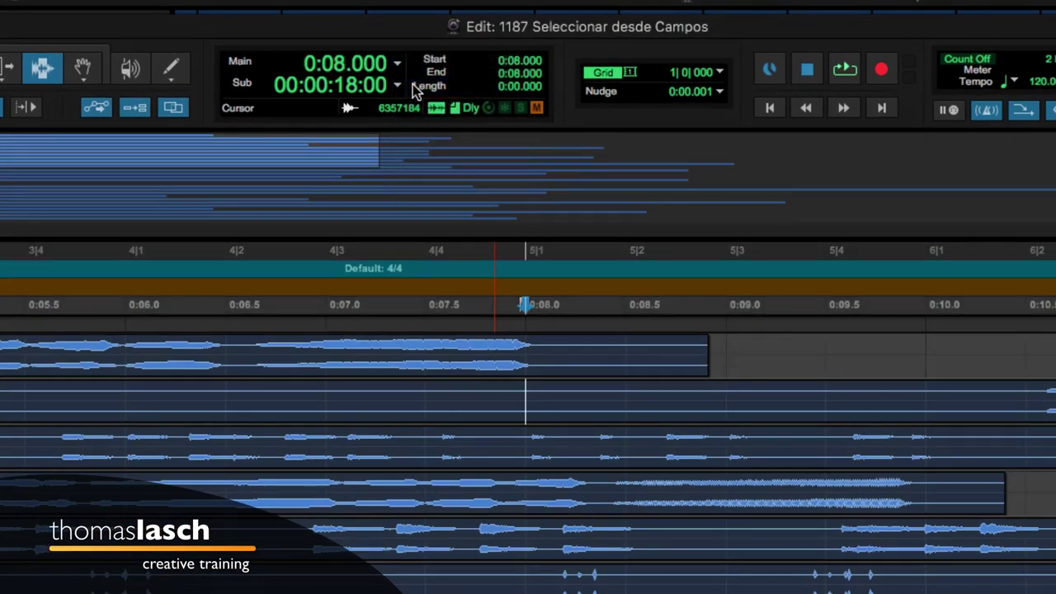
pyautogui.press('KP_Multiply')
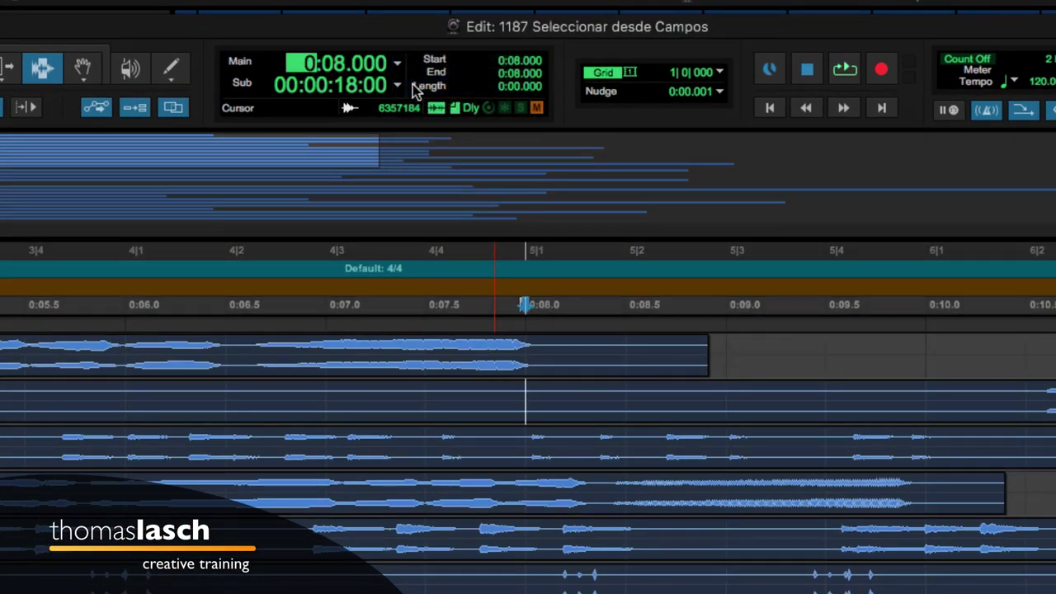
pyautogui.write('1')
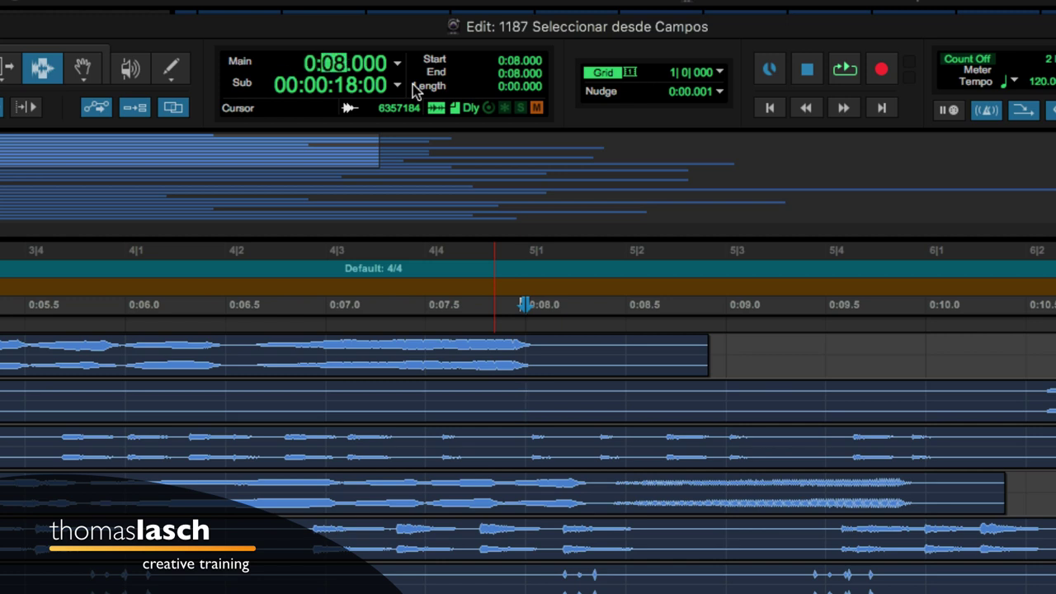
pyautogui.write('0')
pyautogui.press('Return')
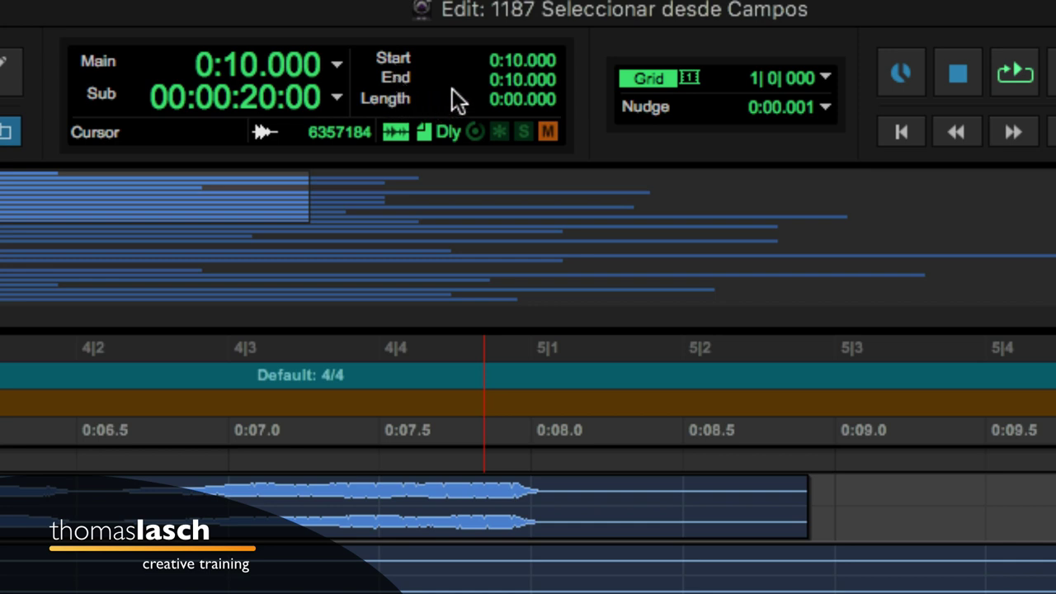
# Step: Cycle entry repeatedly through the Start, End and Length fields of the edit selection
pyautogui.press('KP_Divide')
pyautogui.press('KP_Divide')
pyautogui.press('KP_Divide')
pyautogui.press('KP_Divide')
pyautogui.press('KP_Divide')
pyautogui.press('KP_Divide')
pyautogui.press('KP_Divide')
pyautogui.press('KP_Divide')
pyautogui.press('KP_Divide')
pyautogui.press('KP_Divide')
pyautogui.press('KP_Divide')
# Step: Try entering 0:01.000 as the selection's End time, and abandon the entry by placing the cursor on track 01 at about 0:07.354
pyautogui.press('Right')
pyautogui.press('Right')
pyautogui.press('Left')
pyautogui.press('Left')
pyautogui.write('0')
pyautogui.press('Right')
pyautogui.write('1')
pyautogui.press('Left')
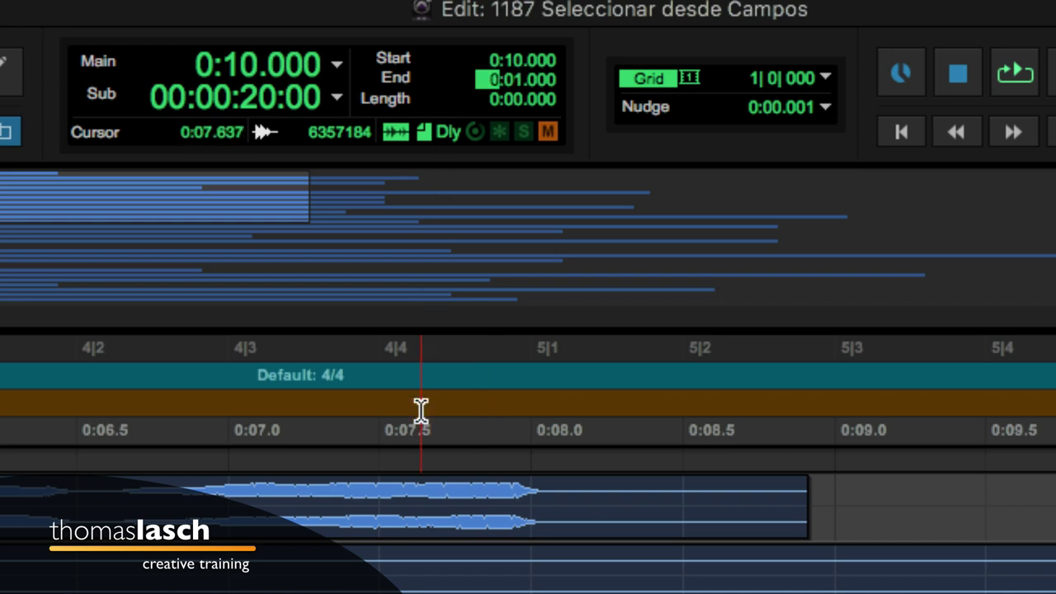
pyautogui.click(335, 513)
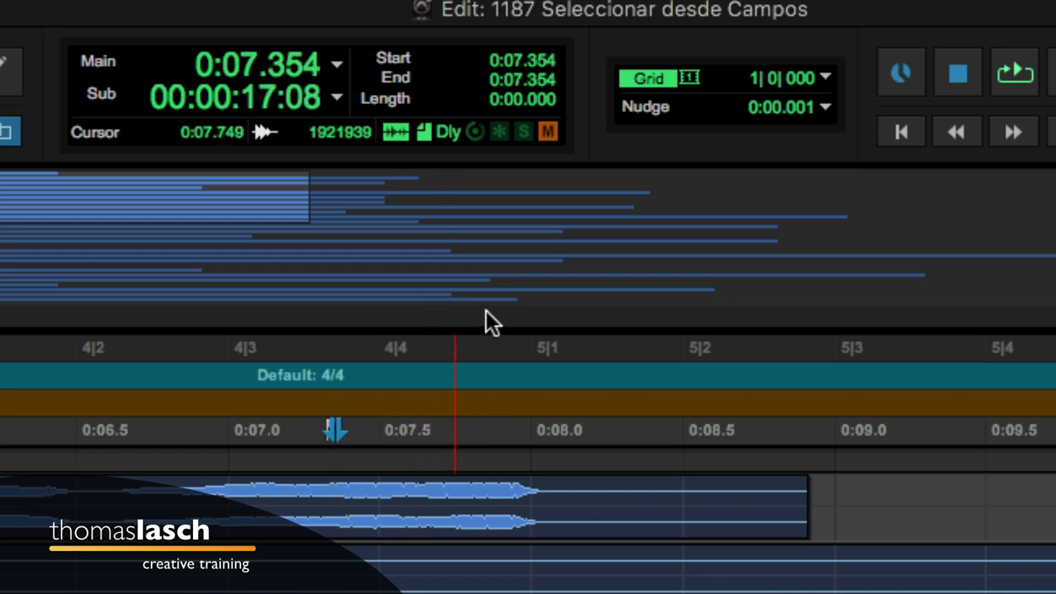
# Step: Try entering 0:08.000 as the selection's Start time, and abandon the entry by placing the cursor on track 01 at about 0:07.349
pyautogui.press('KP_Divide')
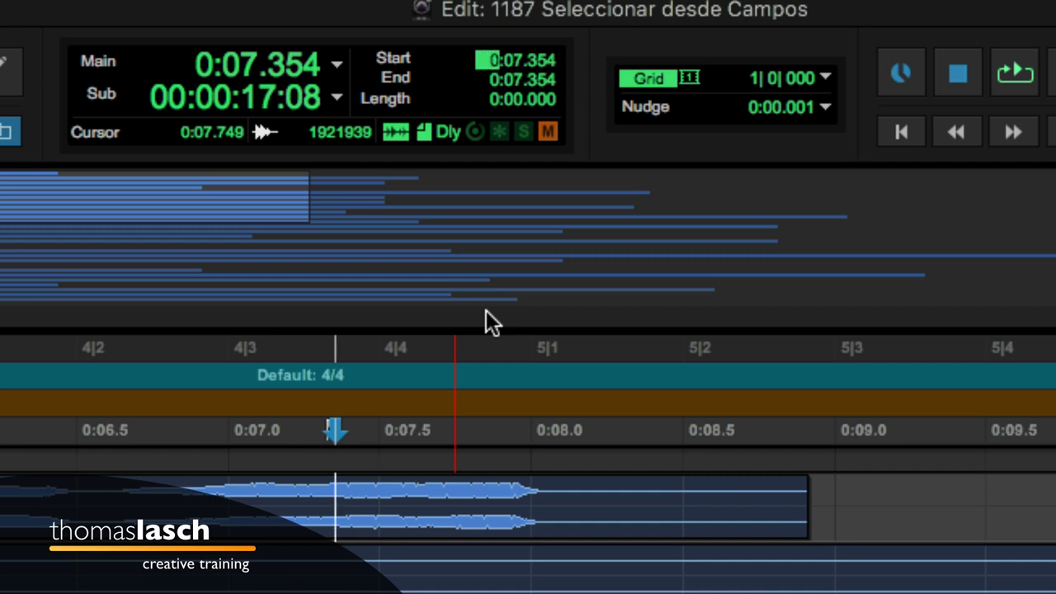
pyautogui.press('Right')
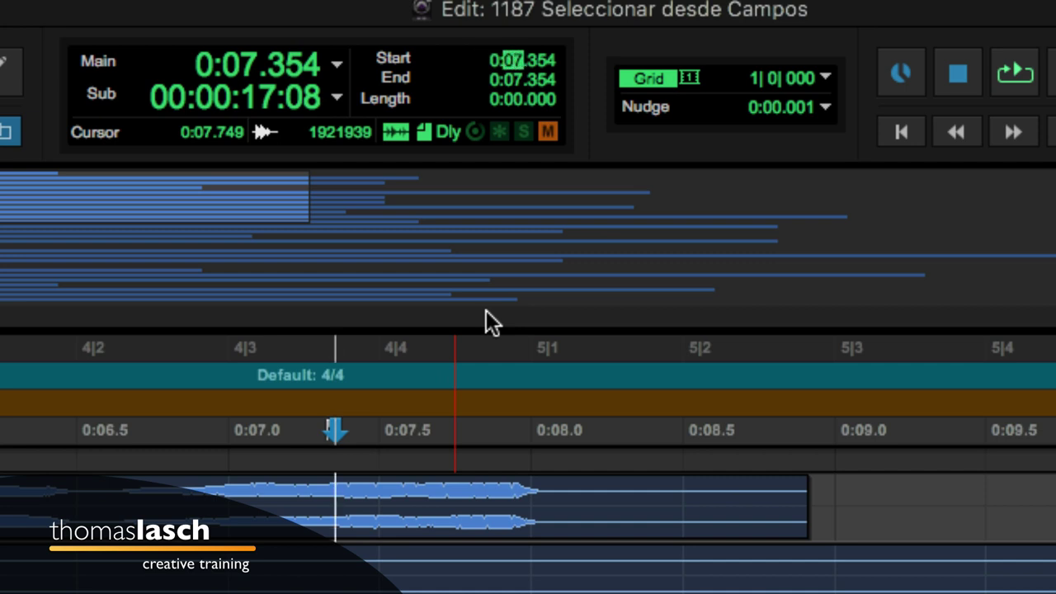
pyautogui.write('8')
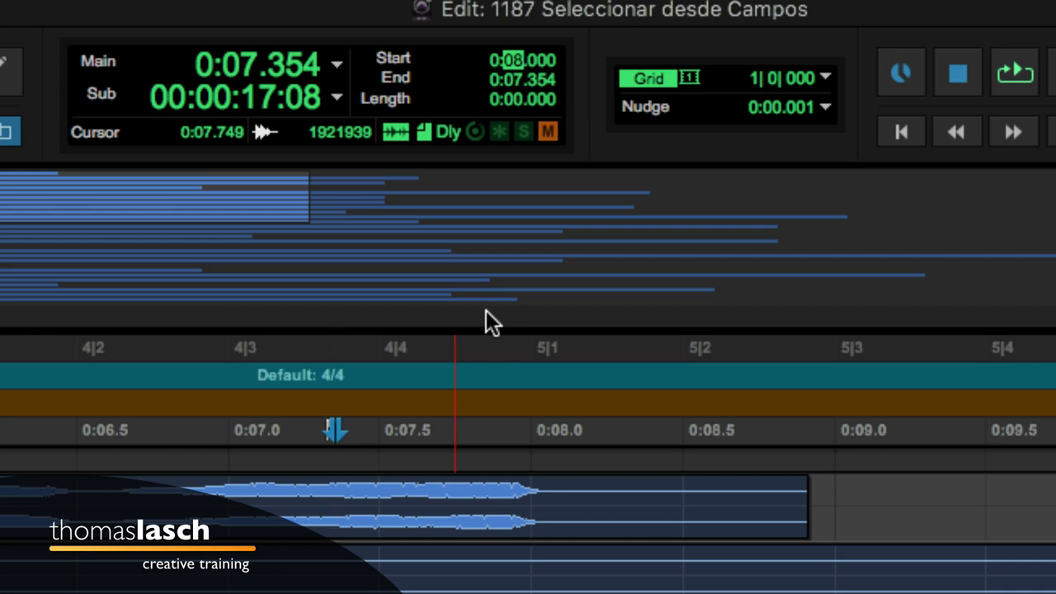
pyautogui.click(338, 484)
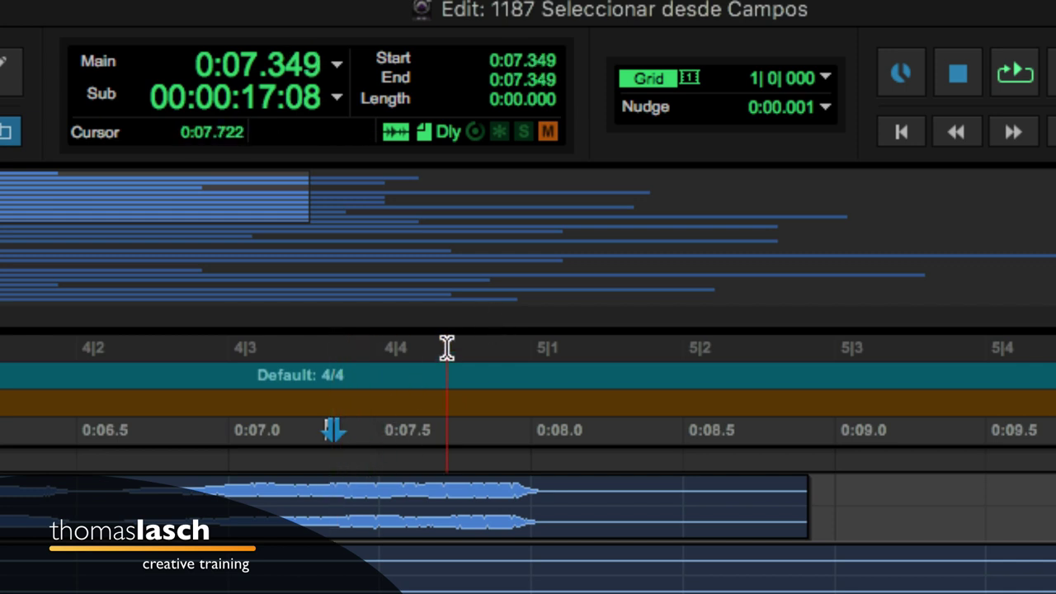
# Step: Step back and forth between the minutes, seconds and milliseconds segments of the selection's Start time
pyautogui.press('Right')
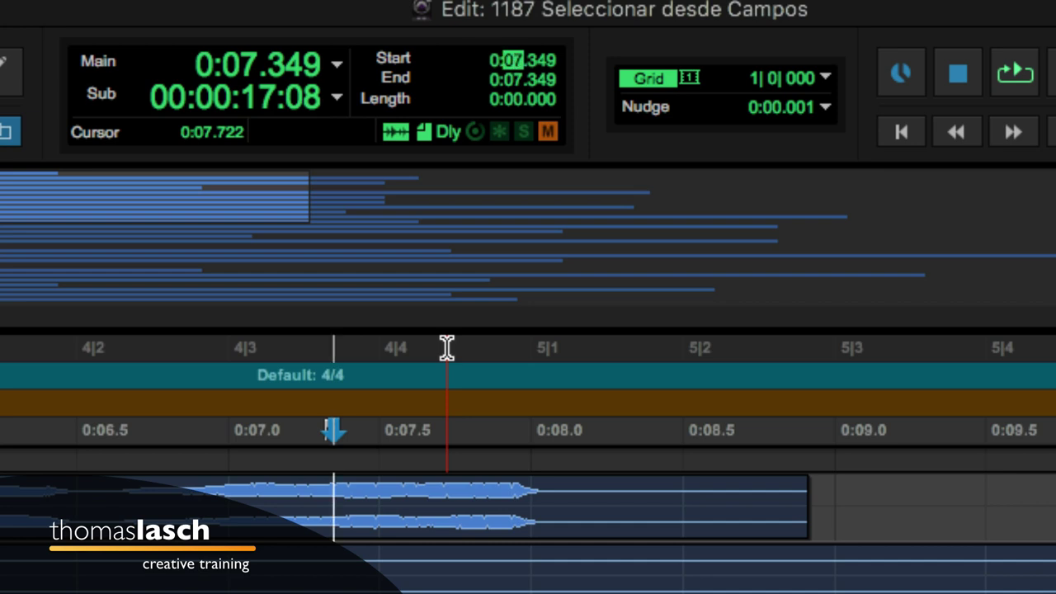
pyautogui.press('Up')
pyautogui.press('Up')
pyautogui.press('Down')
pyautogui.press('Down')
pyautogui.press('Down')
pyautogui.press('Right')
pyautogui.press('Right')
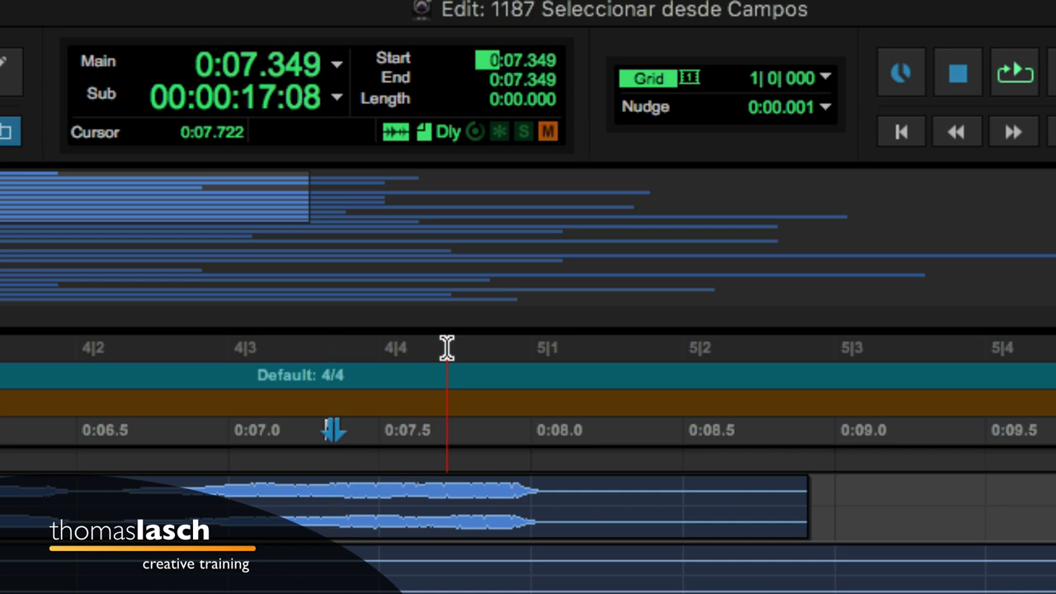
pyautogui.press('Left')
pyautogui.press('Left')
pyautogui.press('Left')
pyautogui.press('Left')
pyautogui.press('Left')
pyautogui.press('Left')
pyautogui.press('Right')
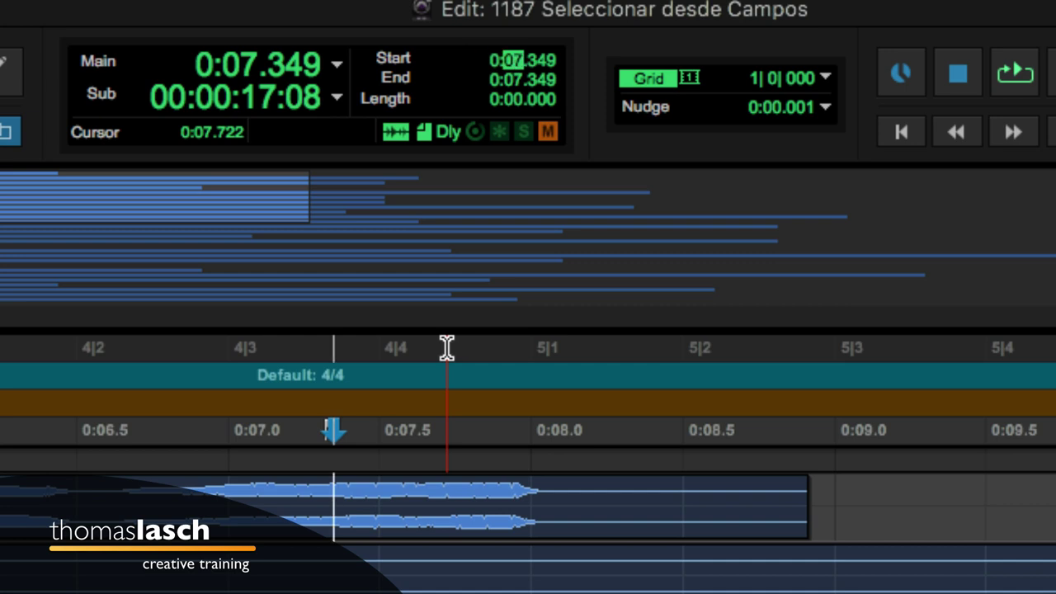
pyautogui.press('Left')
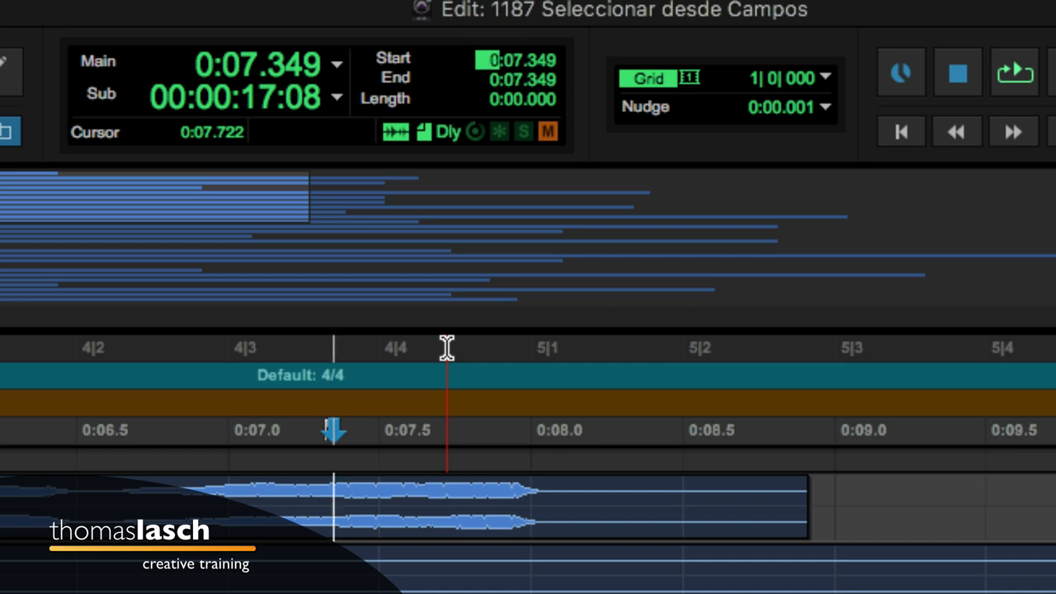
# Step: Cycle entry from the selection's Start time through End and Length several times, and leave the fields without changing any value
pyautogui.press('/')
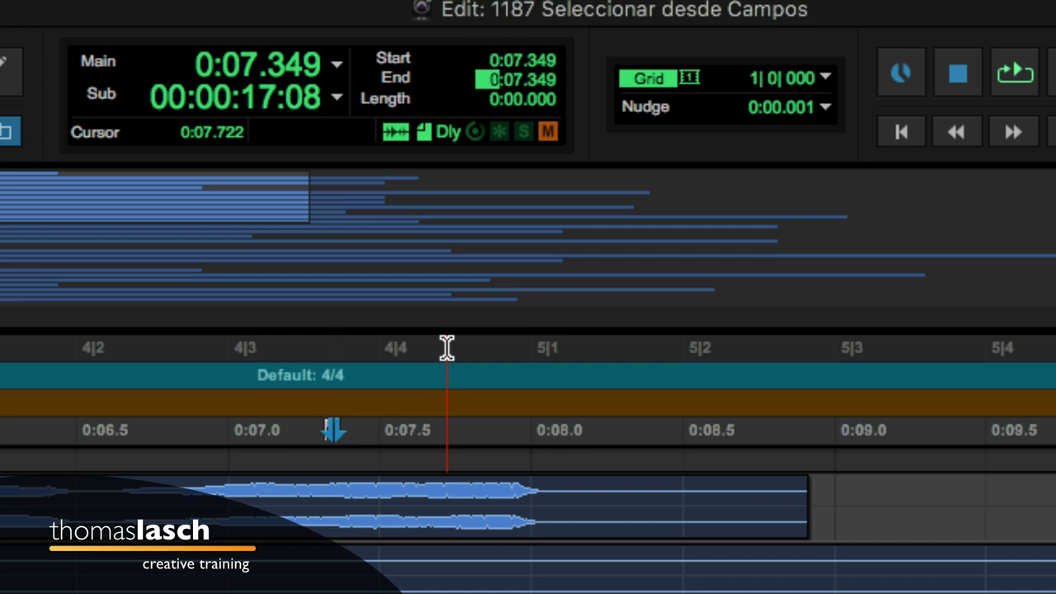
pyautogui.press('/')
pyautogui.press('/')
pyautogui.press('/')
pyautogui.press('/')
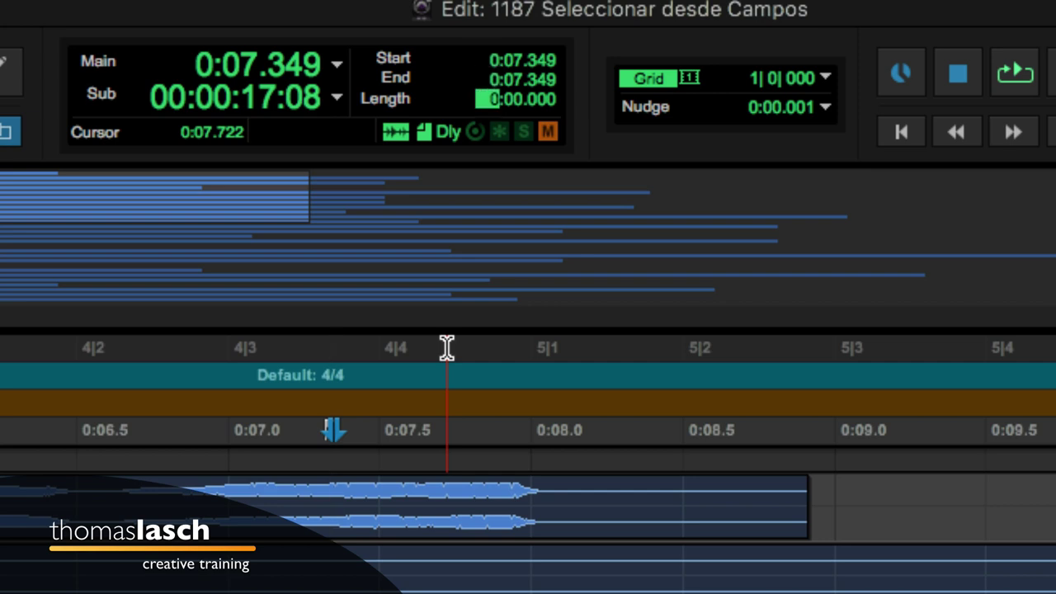
pyautogui.press('/')
pyautogui.press('/')
pyautogui.press('/')
pyautogui.press('/')
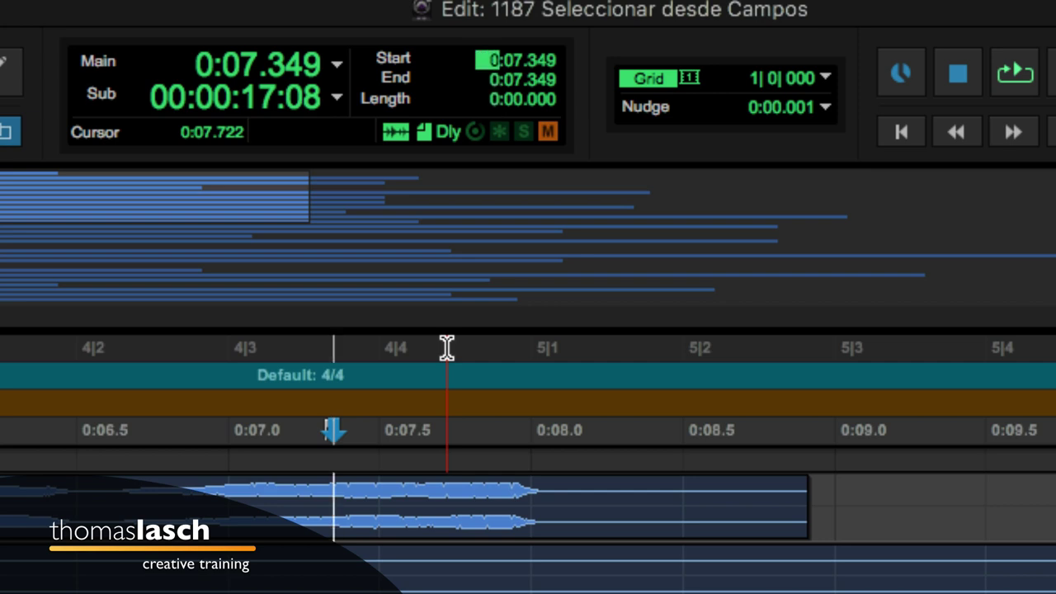
pyautogui.press('/')
pyautogui.press('/')
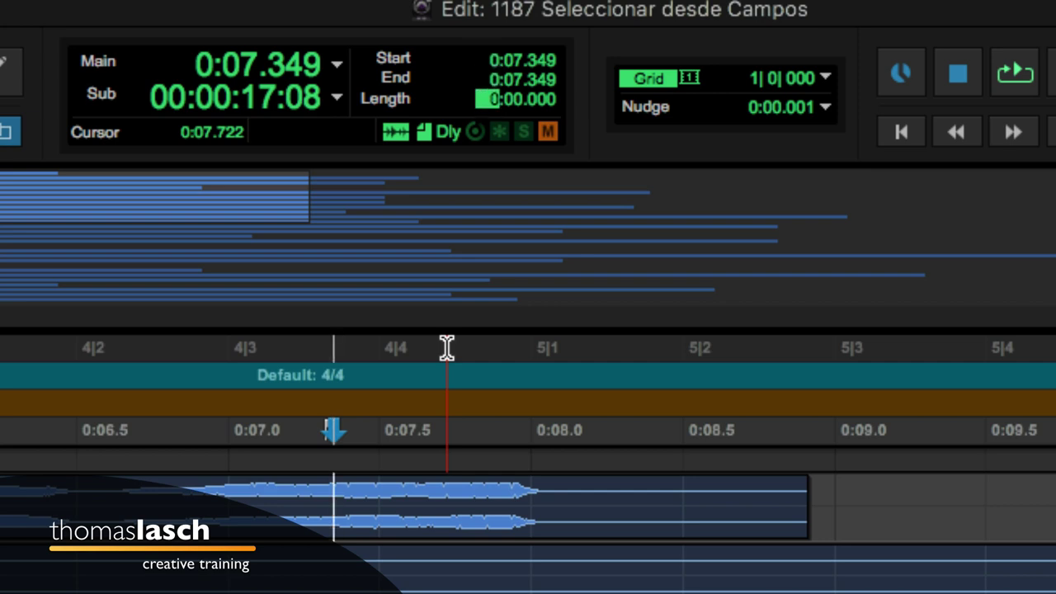
pyautogui.press('Escape')
# Step: Activate the main counter in the Edit window, and open the floating Transport window over the tracks
pyautogui.press('=')
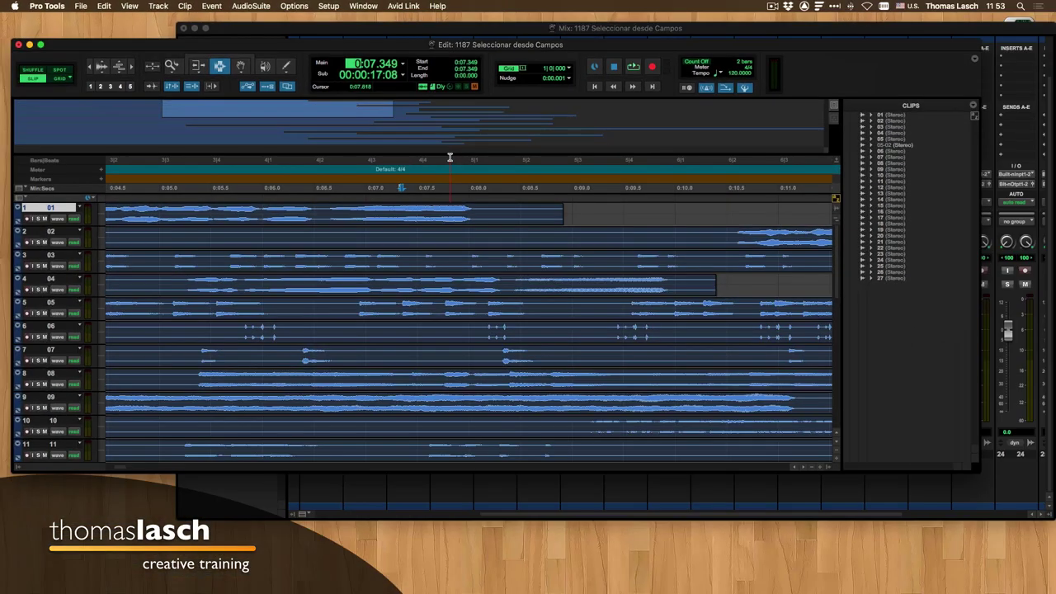
pyautogui.press('super+KP_1')
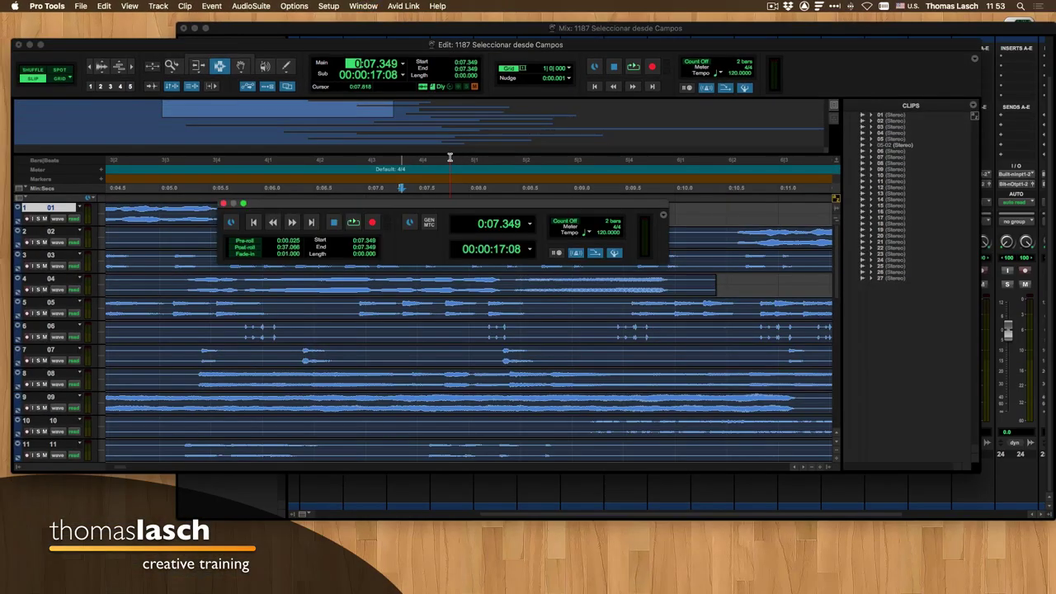
pyautogui.moveTo(471, 209); pyautogui.dragTo(469, 220)
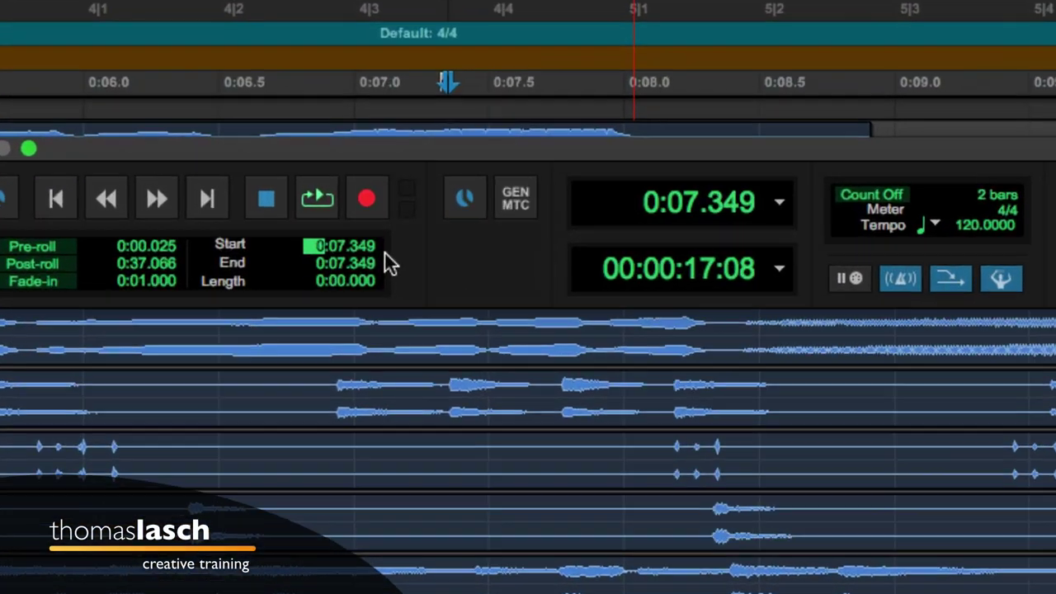
# Step: Cycle entry through the Transport window's Pre-roll, Post-roll, Fade-in and Start fields, moving the window so they are all in view
pyautogui.press('alt+KP_Divide')
pyautogui.press('alt+KP_Divide')
pyautogui.press('alt+KP_Divide')
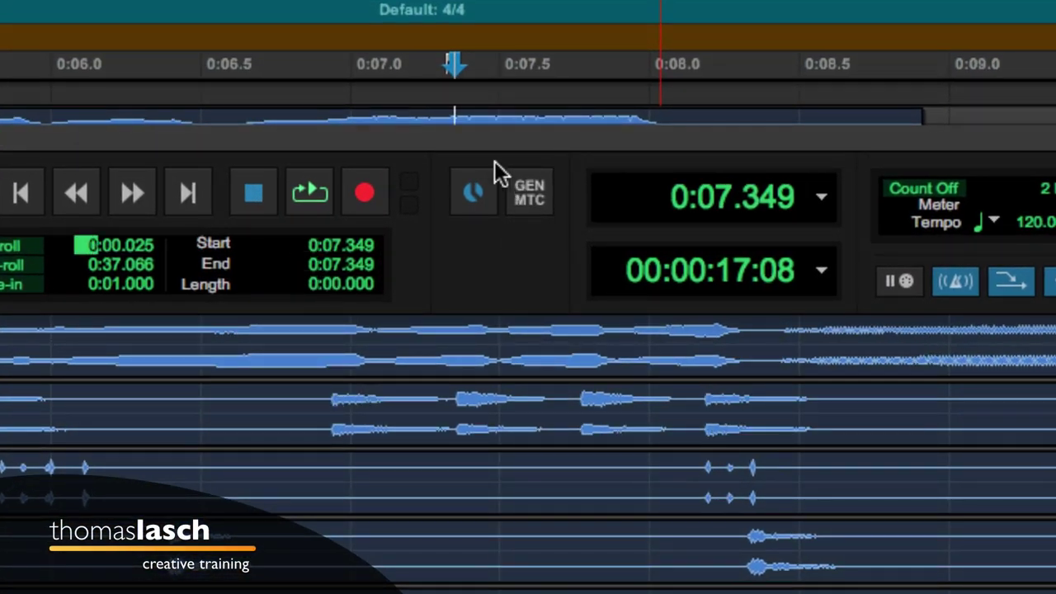
pyautogui.moveTo(459, 138); pyautogui.dragTo(570, 137)
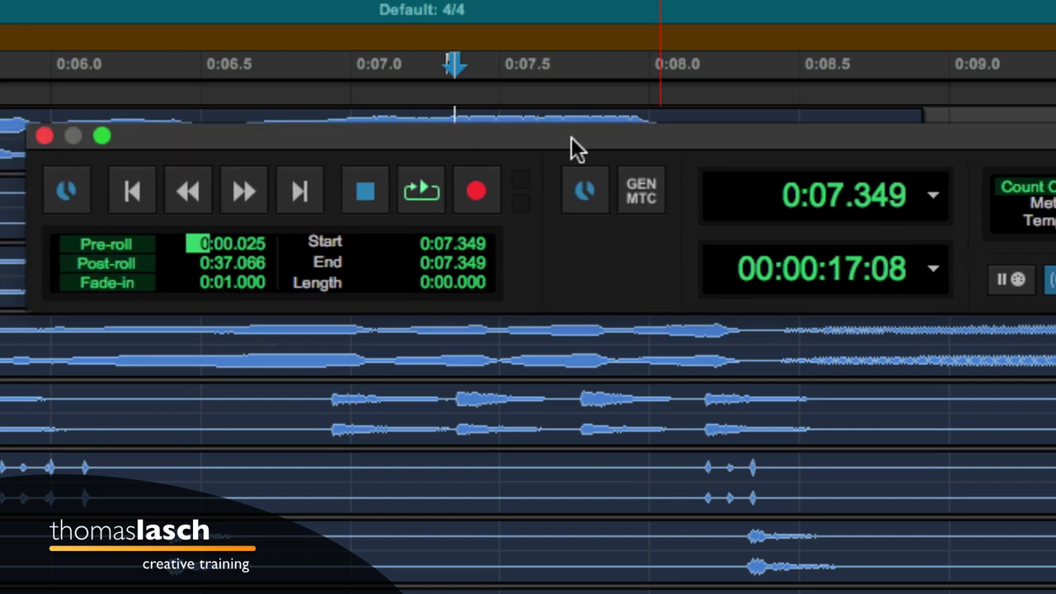
pyautogui.press('alt+KP_Divide')
pyautogui.press('alt+KP_Divide')
pyautogui.press('alt+KP_Divide')
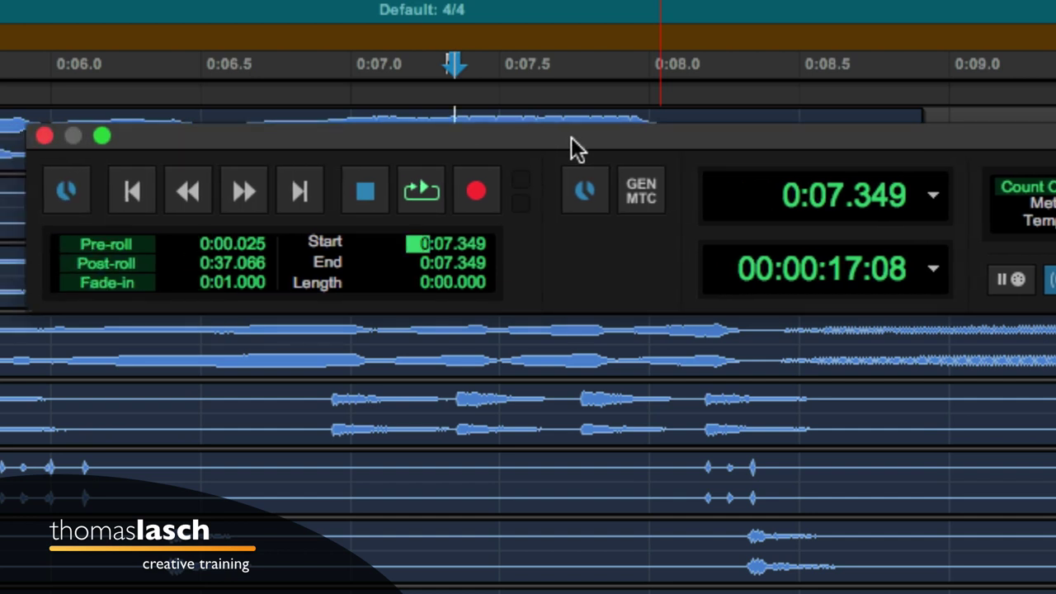
# Step: Cycle entry in the Transport window from the Start time through End, Length, Pre-roll and Post-roll to Fade-in
pyautogui.press('alt+KP_Divide')
pyautogui.press('alt+KP_Divide')
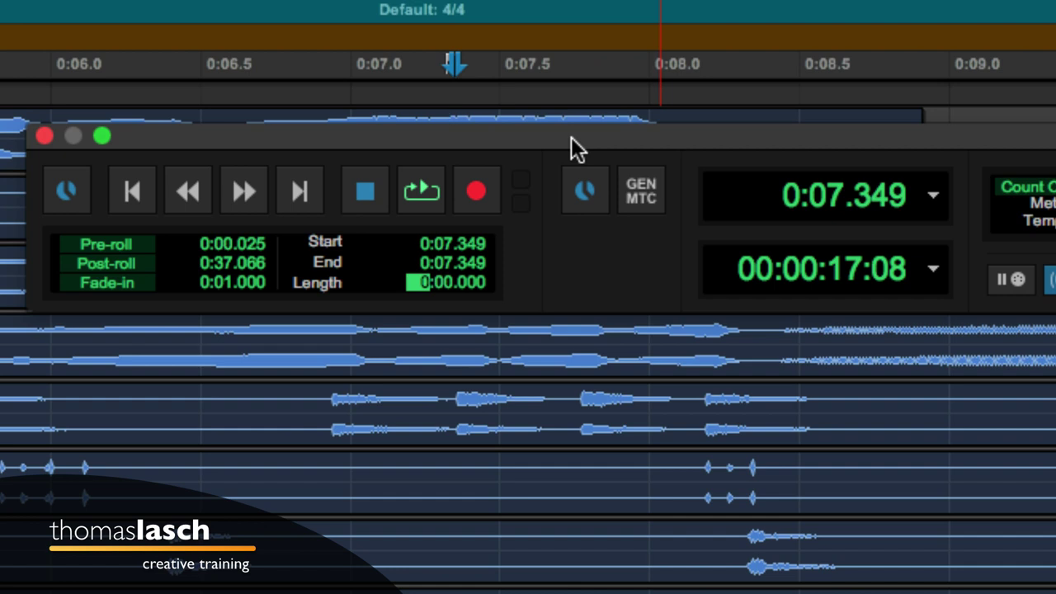
pyautogui.press('alt+KP_Divide')
pyautogui.press('alt+KP_Divide')
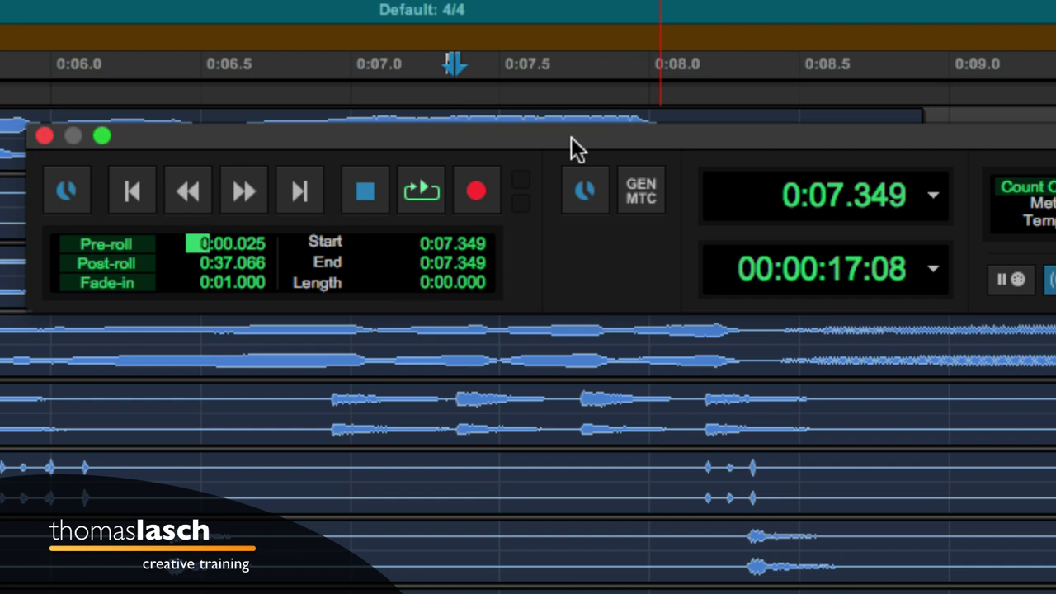
pyautogui.press('alt+KP_Divide')
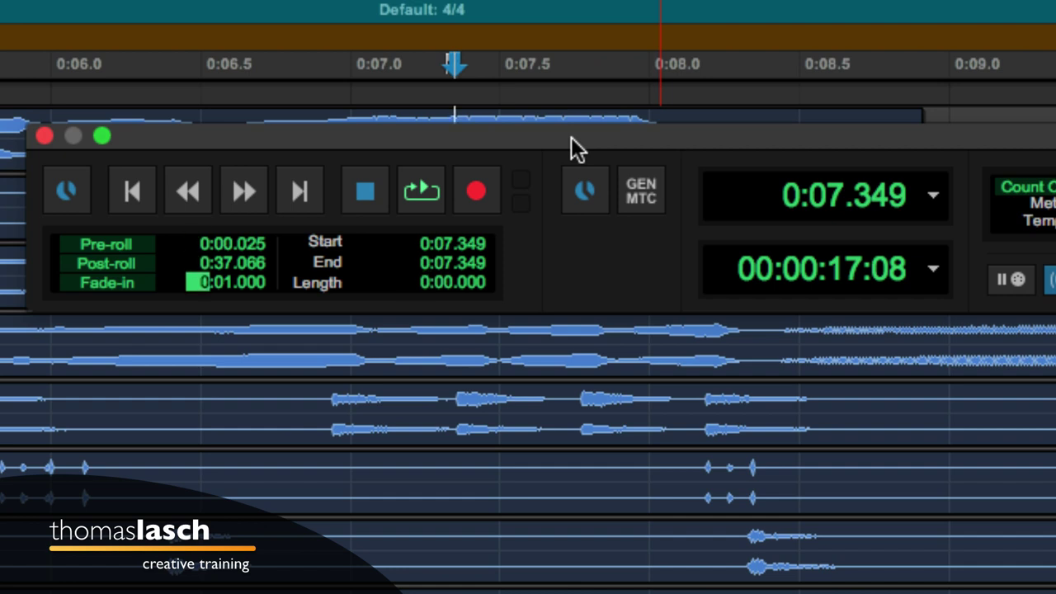
# Step: Step forward and back between the time segments of the Transport window's Fade-in field
pyautogui.press('Right')
pyautogui.press('Right')
pyautogui.press('Left')
pyautogui.press('Left')
# Step: Cycle entry from Fade-in through Start, End and Length to Pre-roll, and close the Transport window
pyautogui.press('alt+KP_Divide')
pyautogui.press('alt+KP_Divide')
pyautogui.press('alt+KP_Divide')
pyautogui.press('alt+KP_Divide')
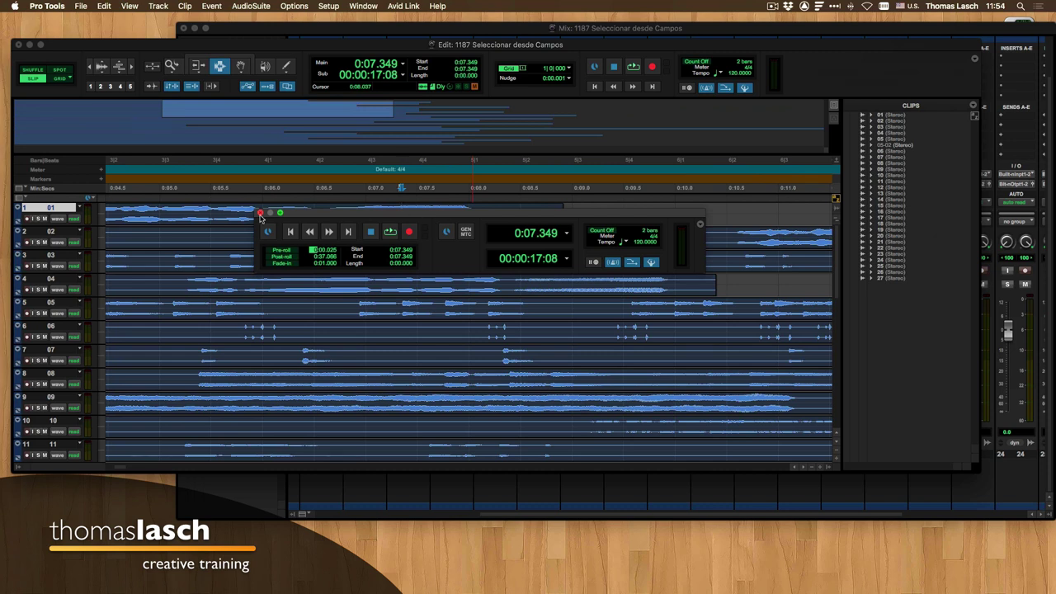
pyautogui.click(260, 213)
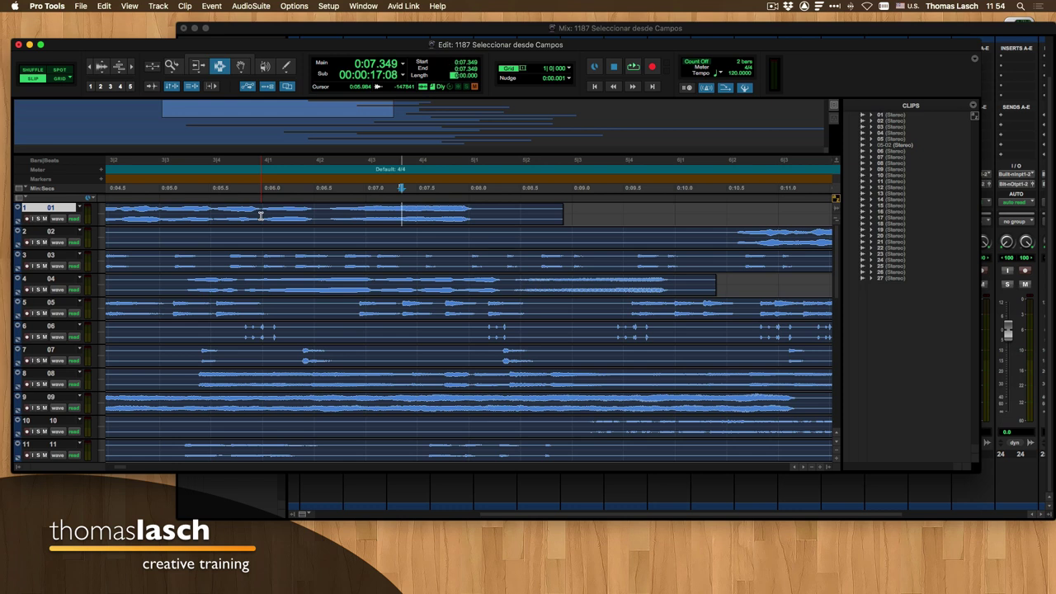
# Step: Reopen the Transport window and place the edit cursor on track 05 at 0:08.373
pyautogui.press('super+KP_1')
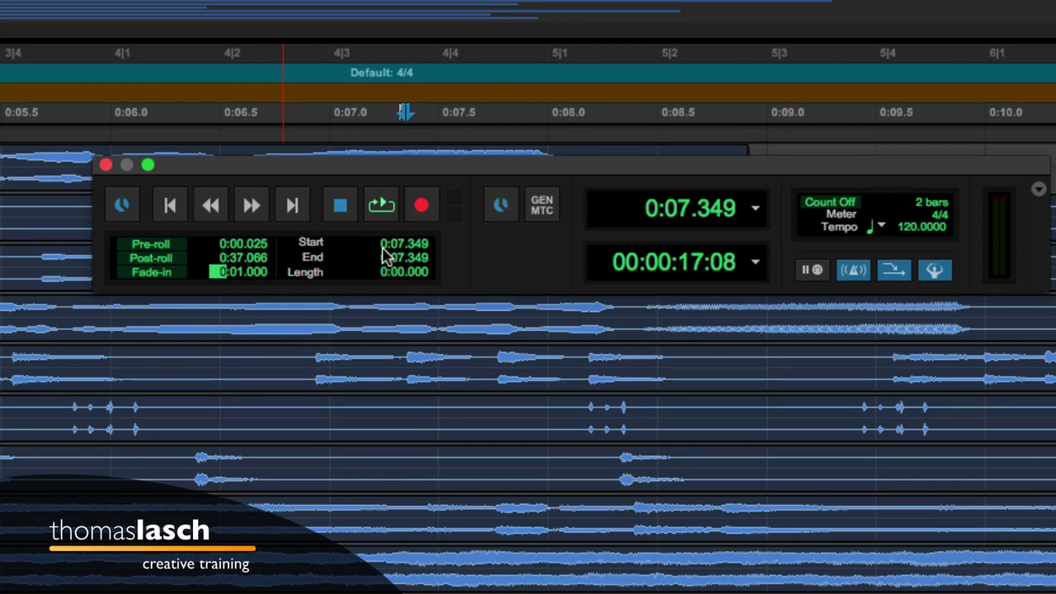
pyautogui.click(628, 355)
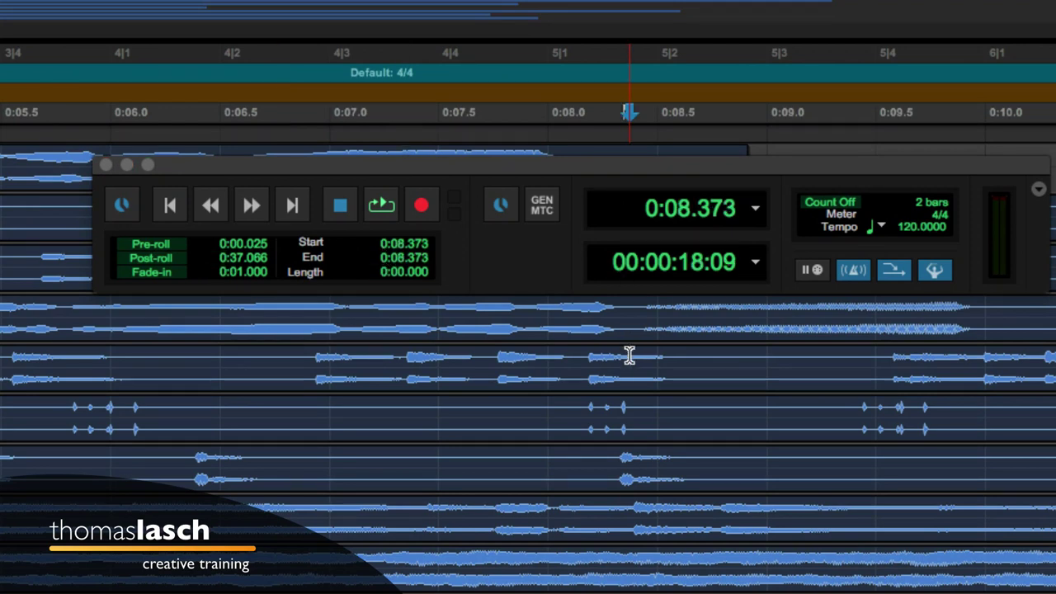
# Step: Activate the main counter in the Transport window for numeric entry, and close the window without changing the value
pyautogui.press('KP_Multiply')
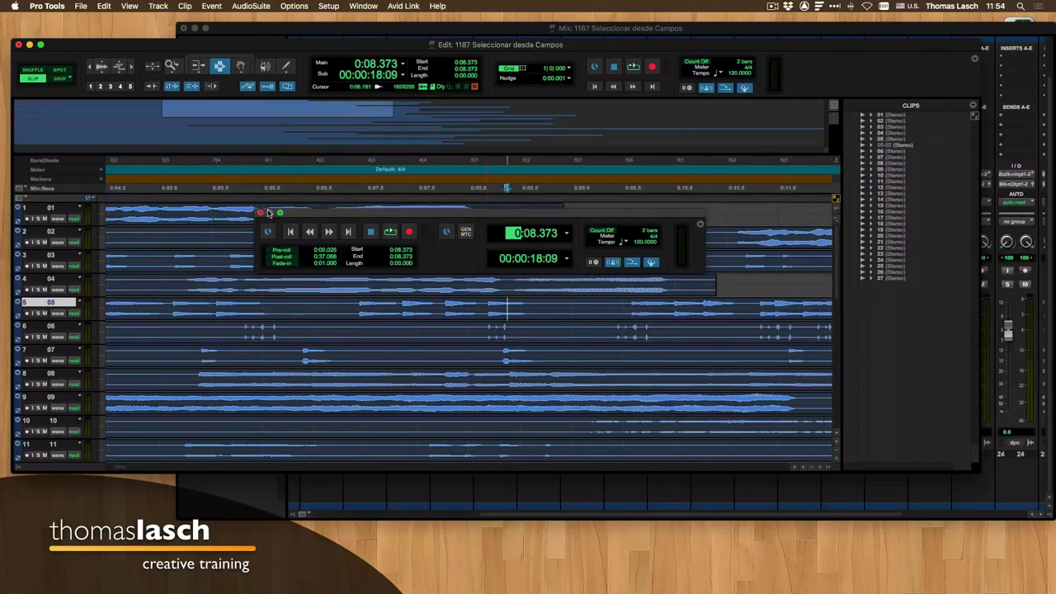
pyautogui.click(260, 212)
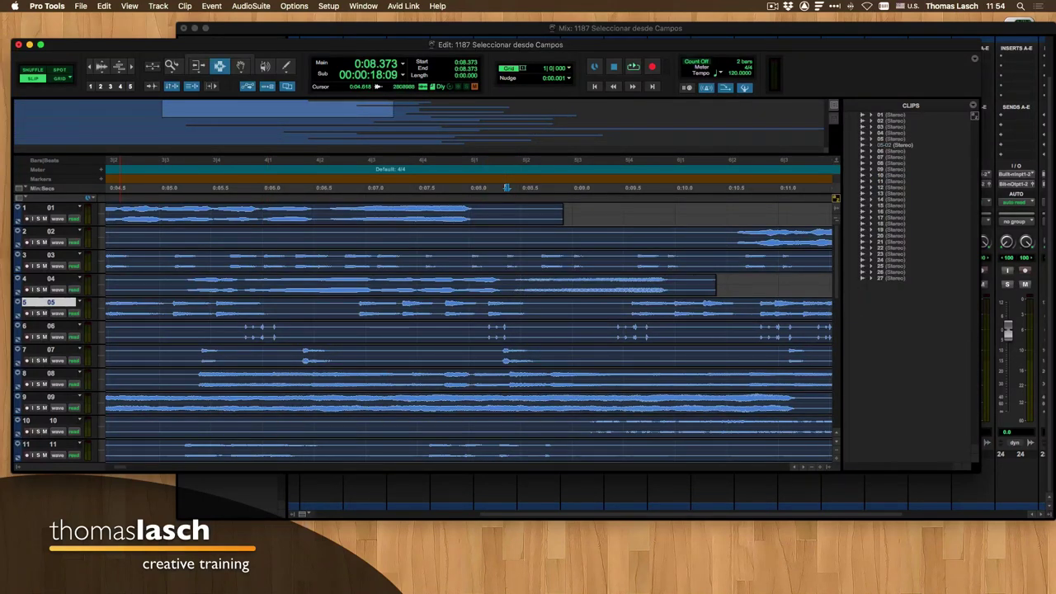